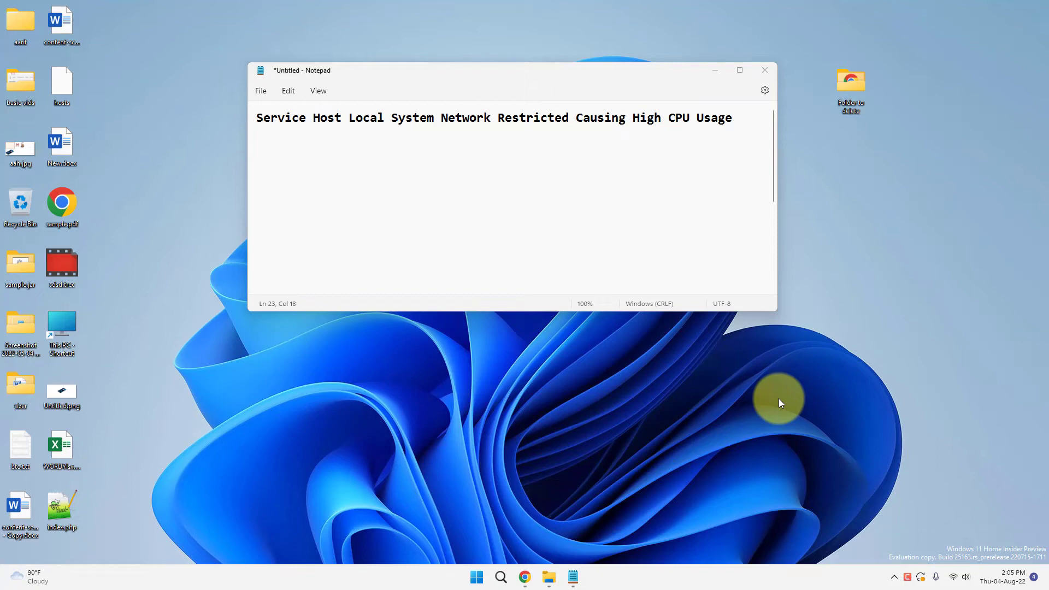
Minimize Notepad and search Windows for 'services', fixing a typo
left_click(715, 71)
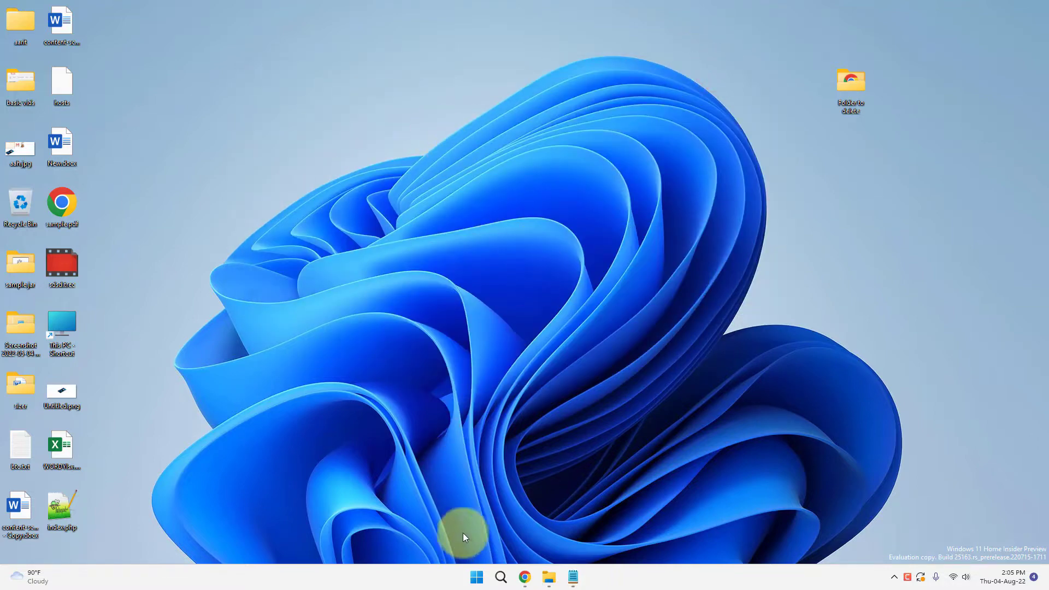
left_click(500, 577)
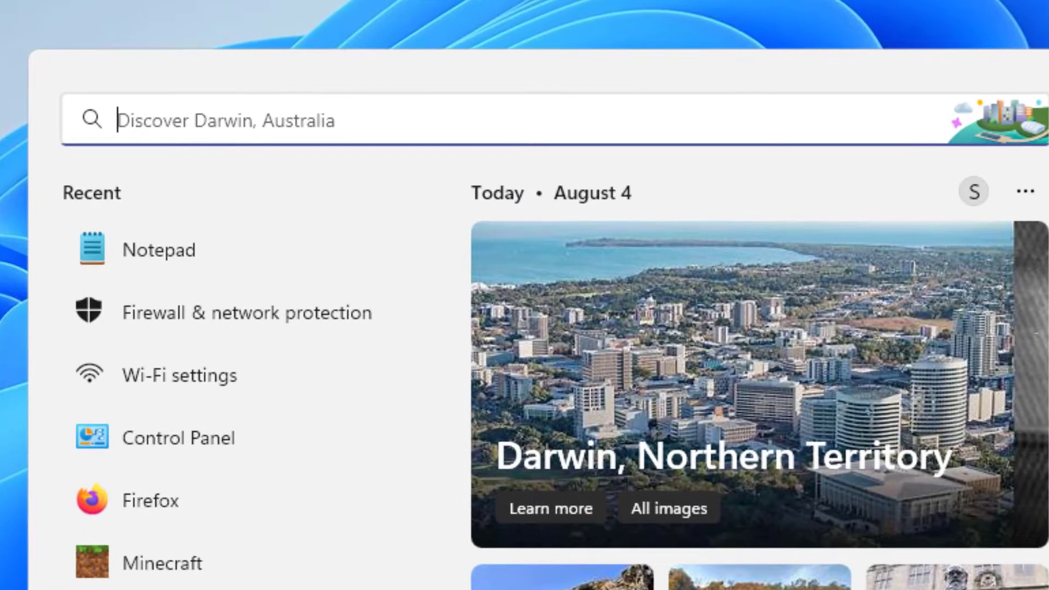
type("serv ")
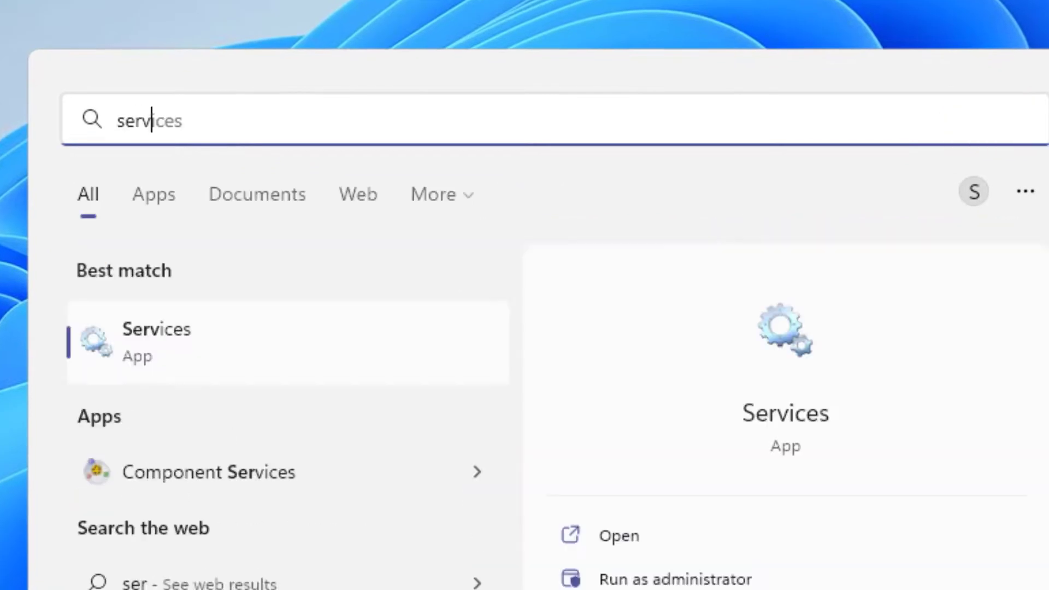
type("i")
key("BackSpace")
key("BackSpace")
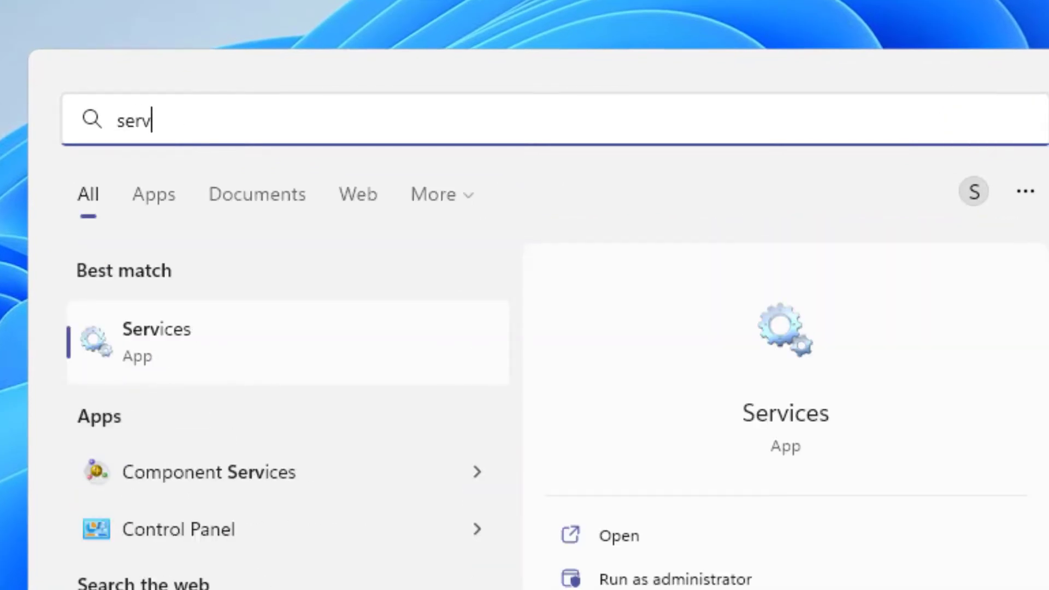
type("ices")
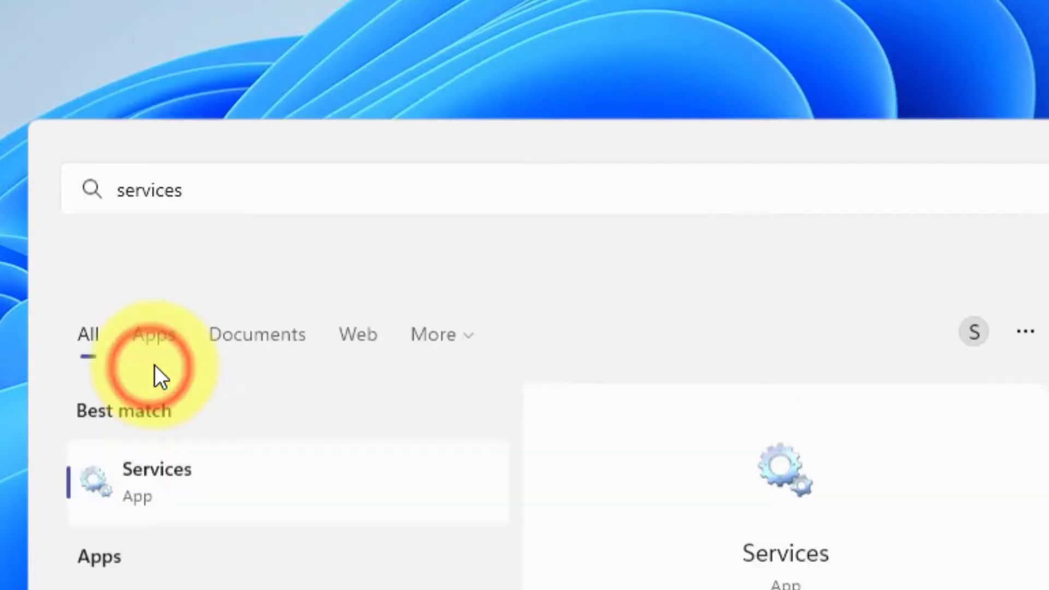
Launch Services, stop SysMain, set its startup type to Disabled, and apply
left_click(125, 373)
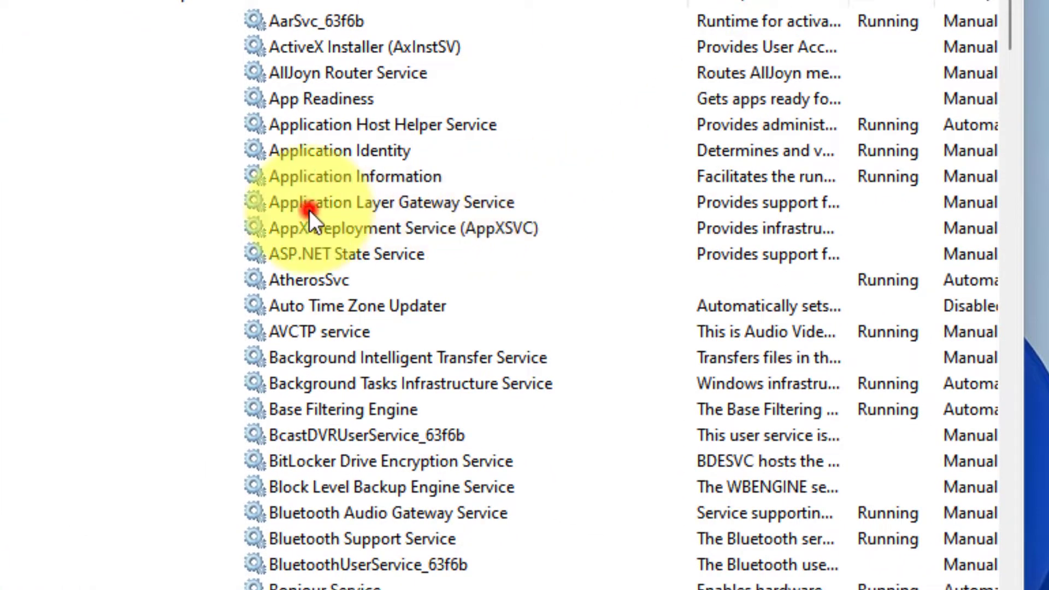
left_click(302, 210)
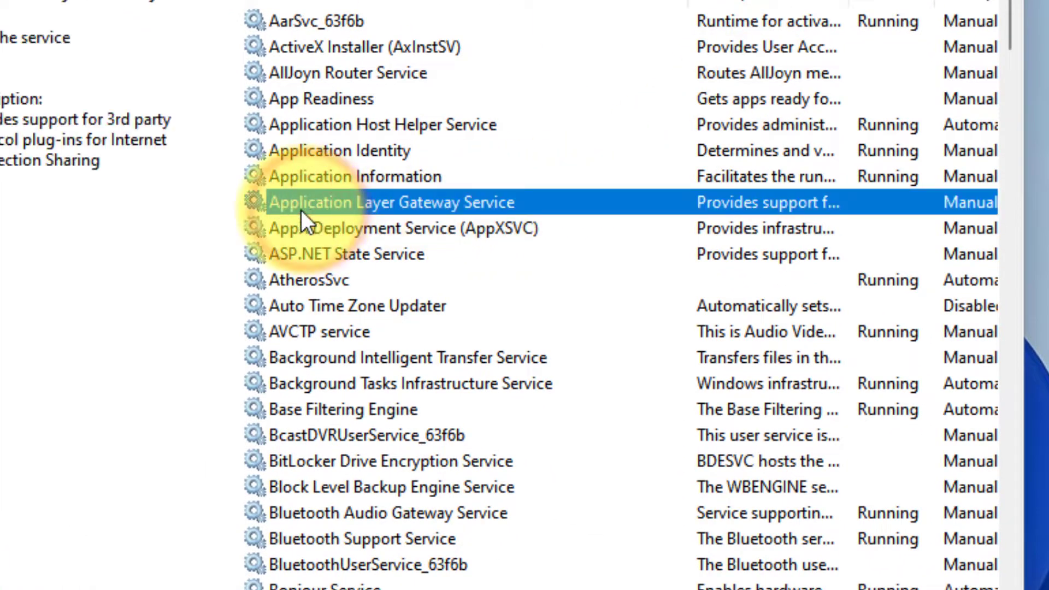
type("sys")
scroll(301, 209, "down", 4)
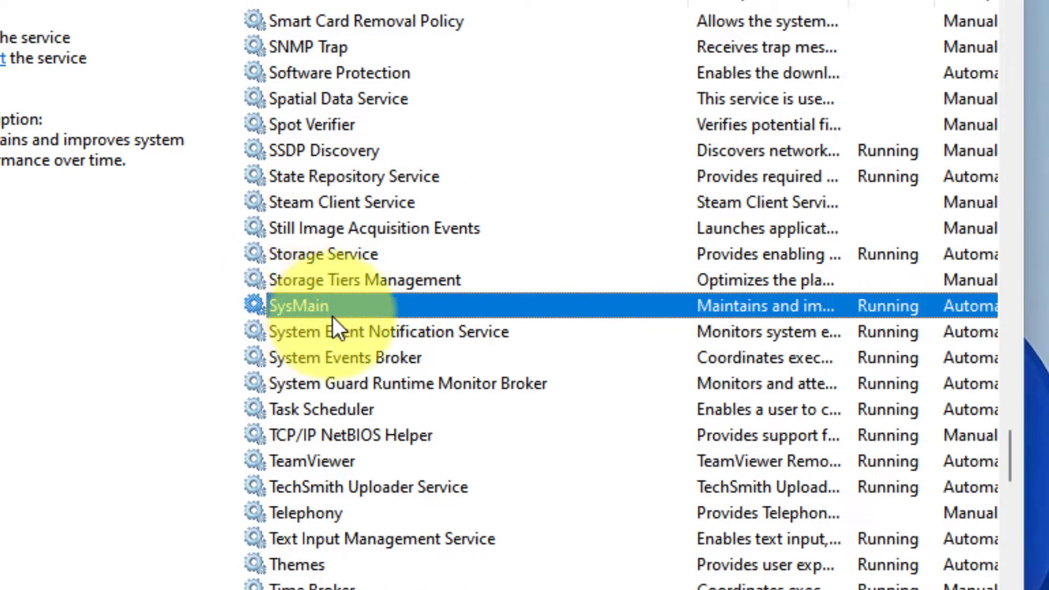
double_click(348, 310)
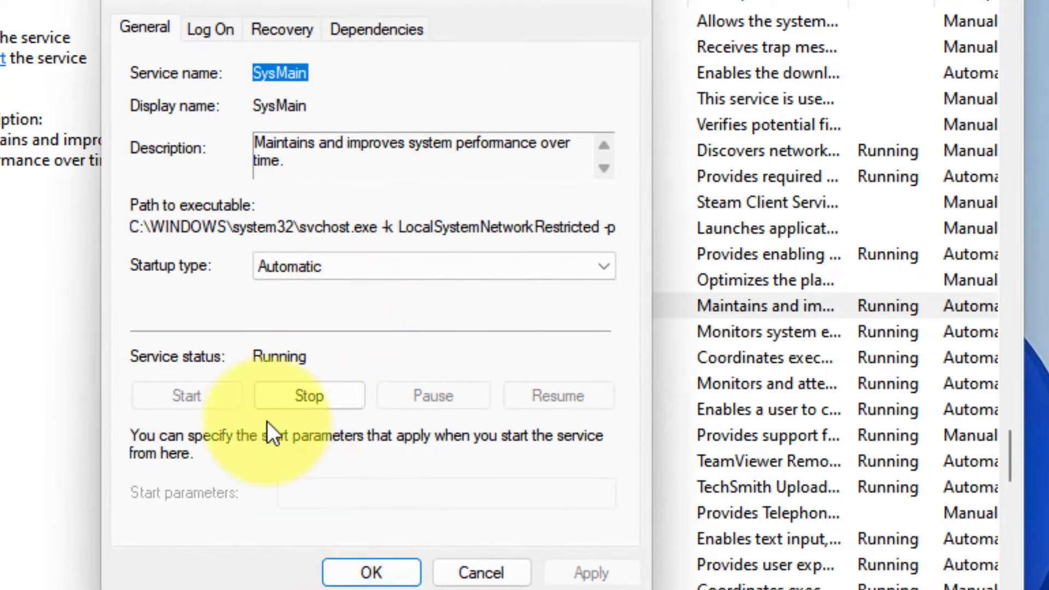
left_click(295, 402)
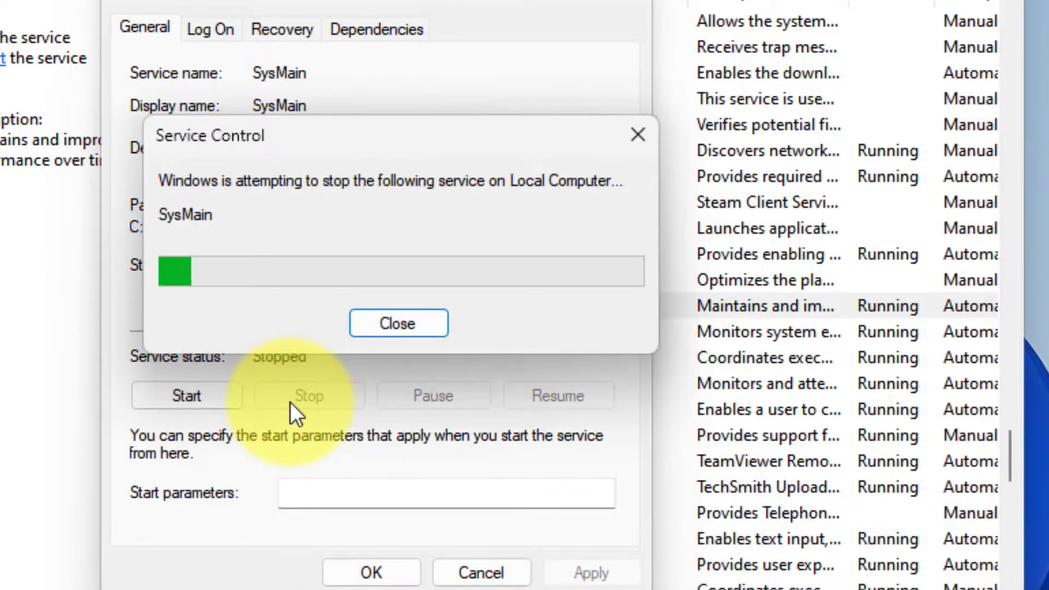
left_click(293, 262)
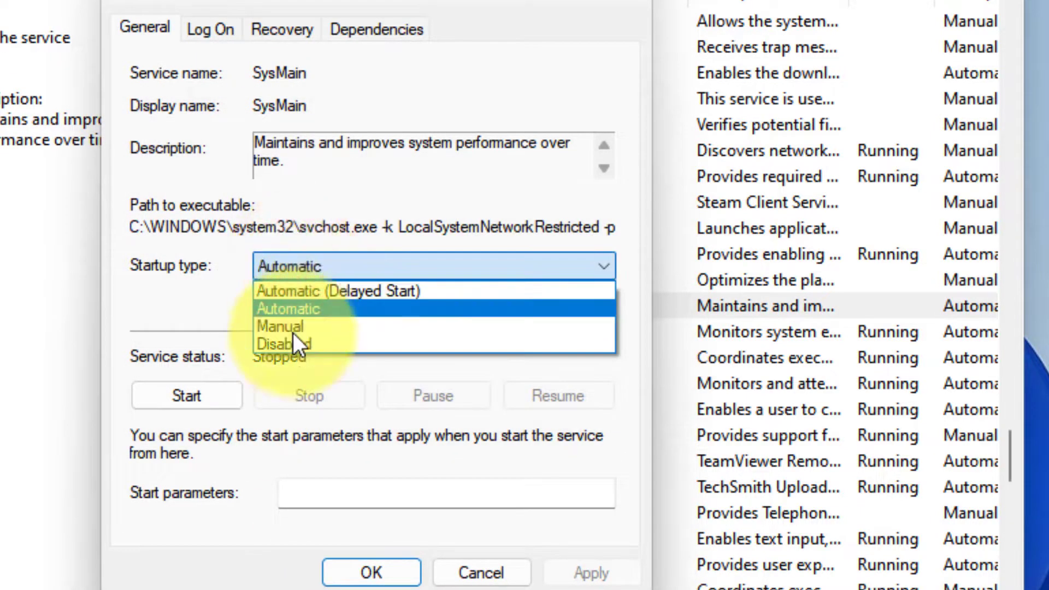
left_click(293, 346)
left_click(595, 569)
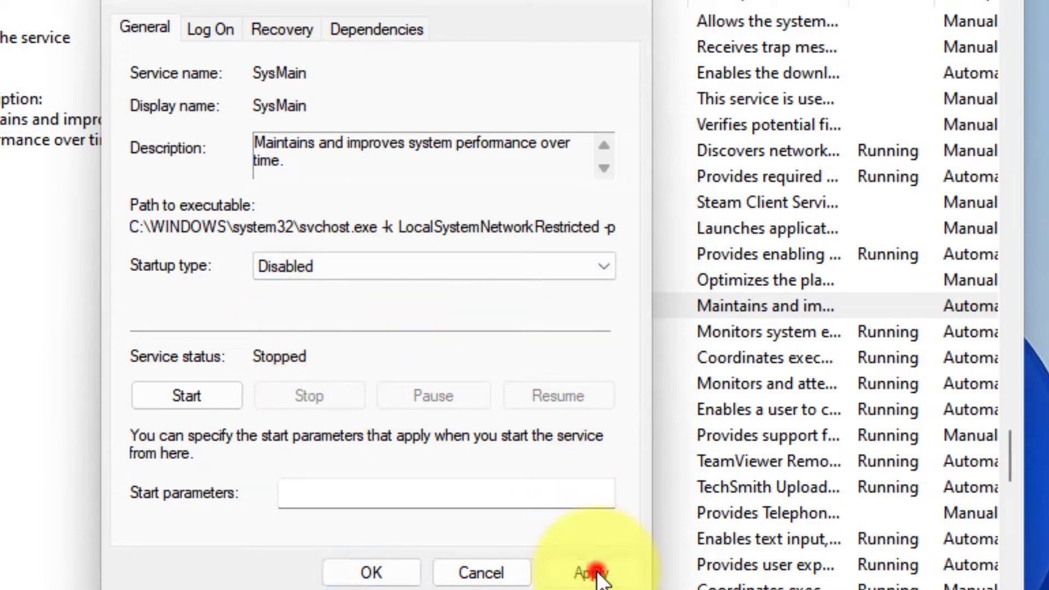
left_click(373, 571)
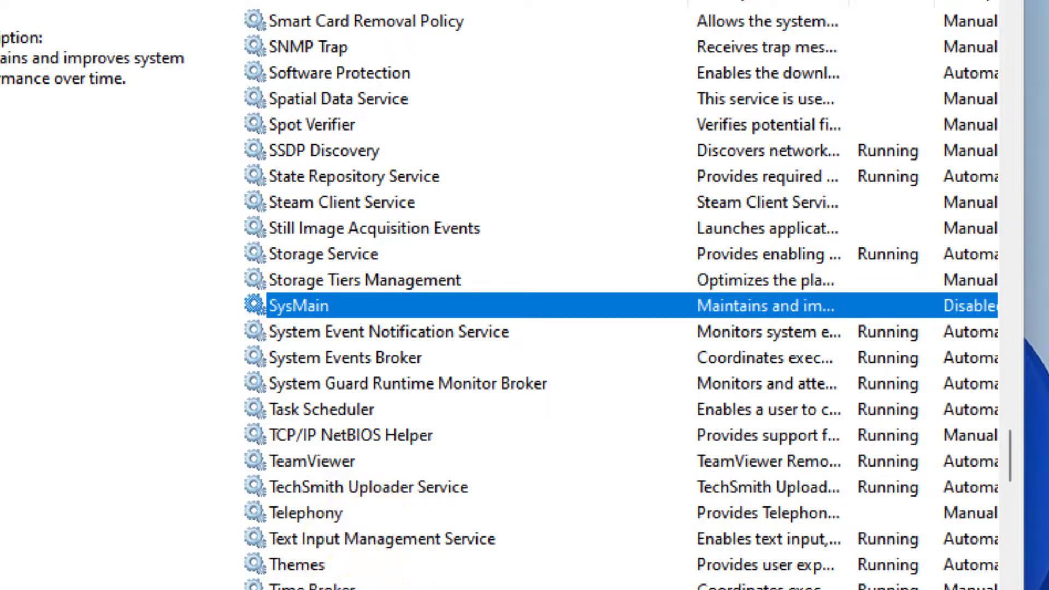
key("alt+Tab")
Highlight service names such as 'Update Orchestrator Service' in the Notepad notes
key("ctrl+v")
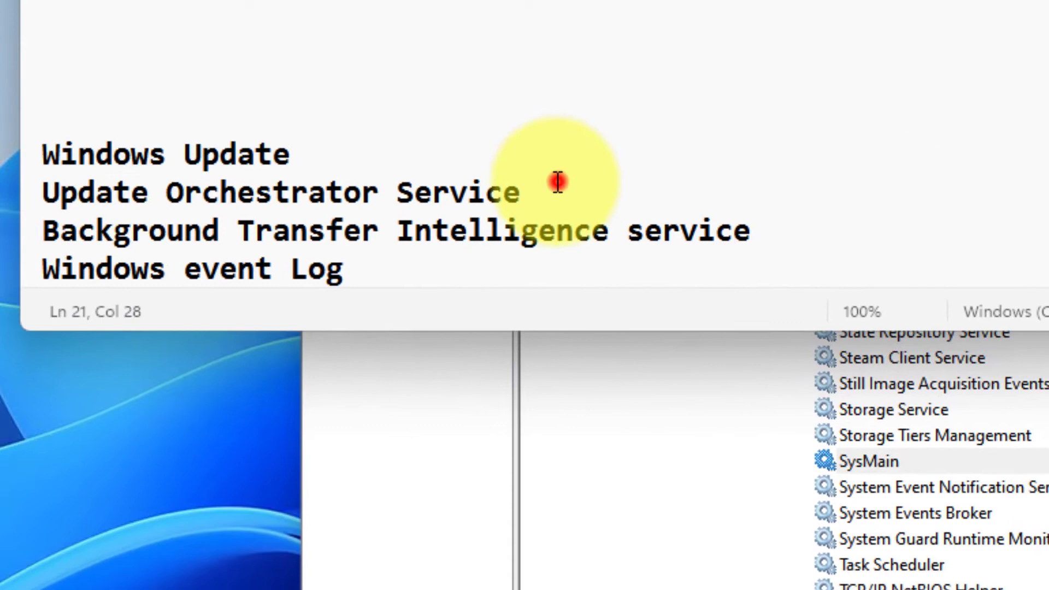
left_click_drag(555, 184, 39, 199)
left_click(286, 154)
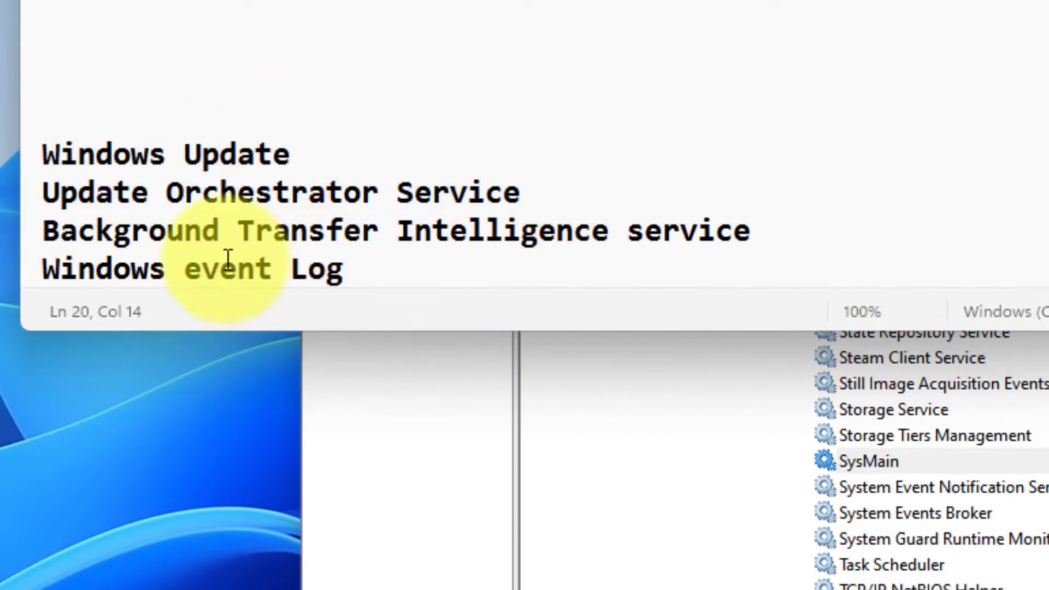
left_click_drag(602, 193, 42, 196)
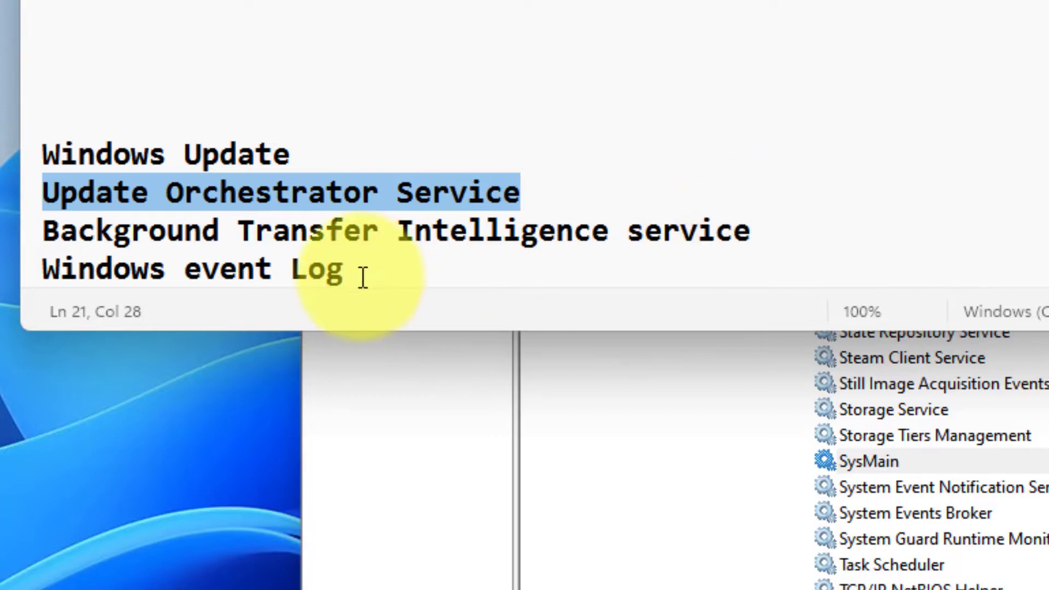
Set Windows Update's startup type to Disabled, then minimize Services and show the desktop
left_click(924, 405)
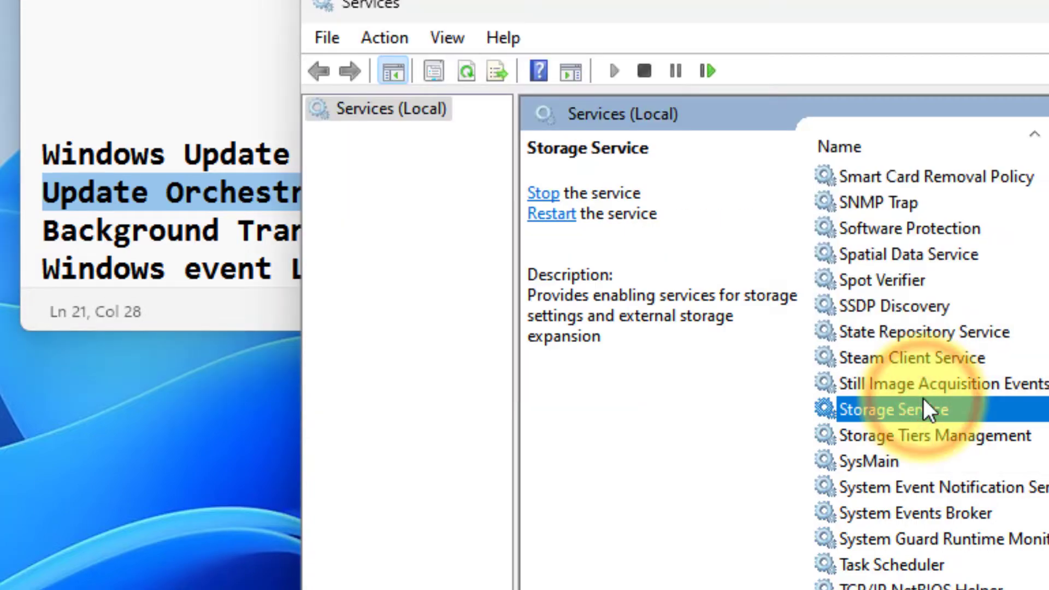
type("windows")
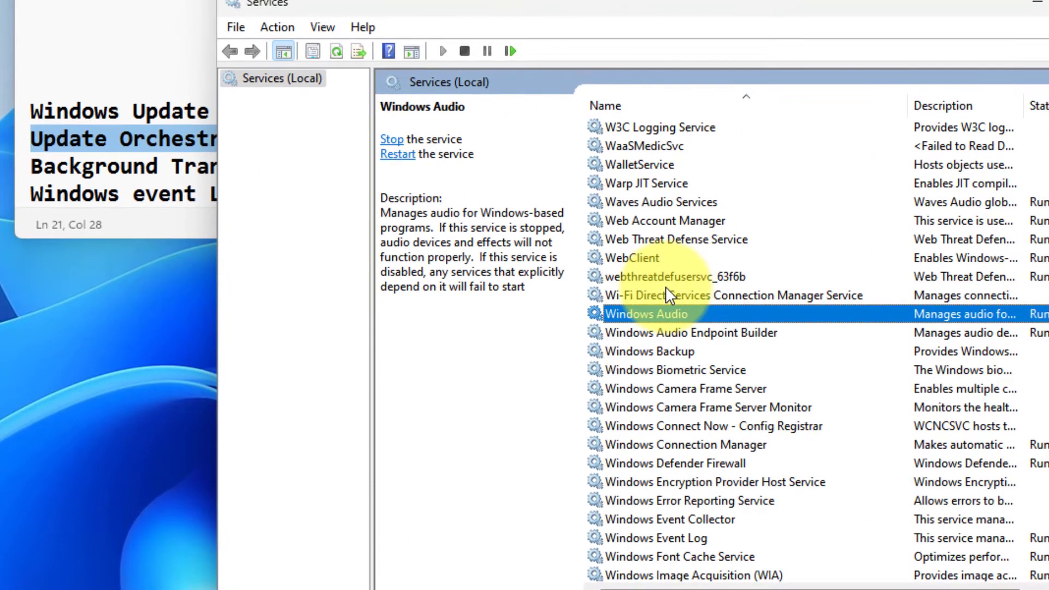
scroll(705, 361, "down", 2)
scroll(708, 364, "down", 2)
left_click(705, 367)
key("Down")
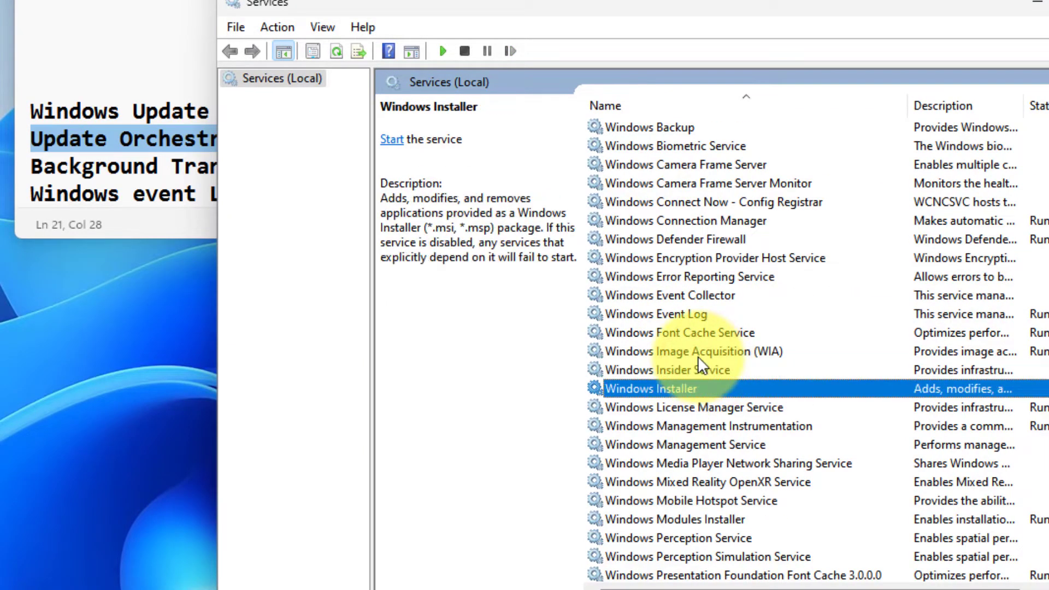
type("indows update")
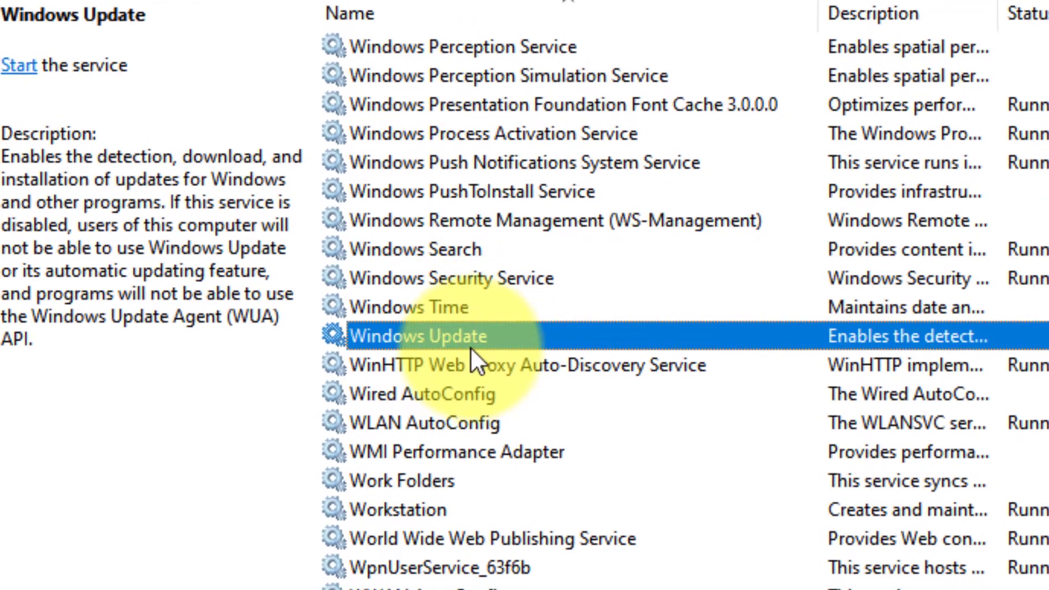
double_click(470, 347)
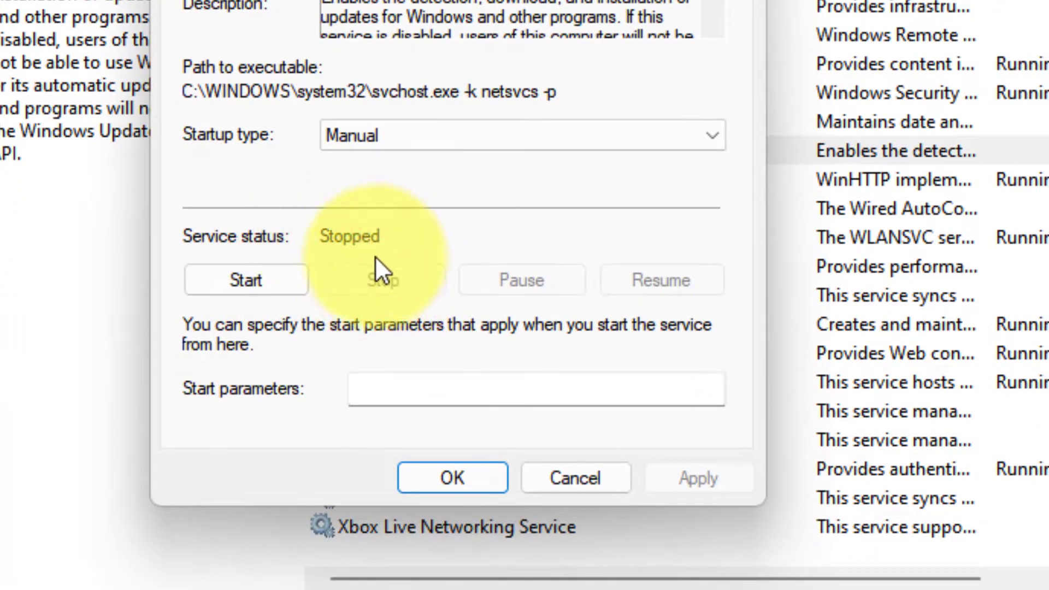
left_click(390, 133)
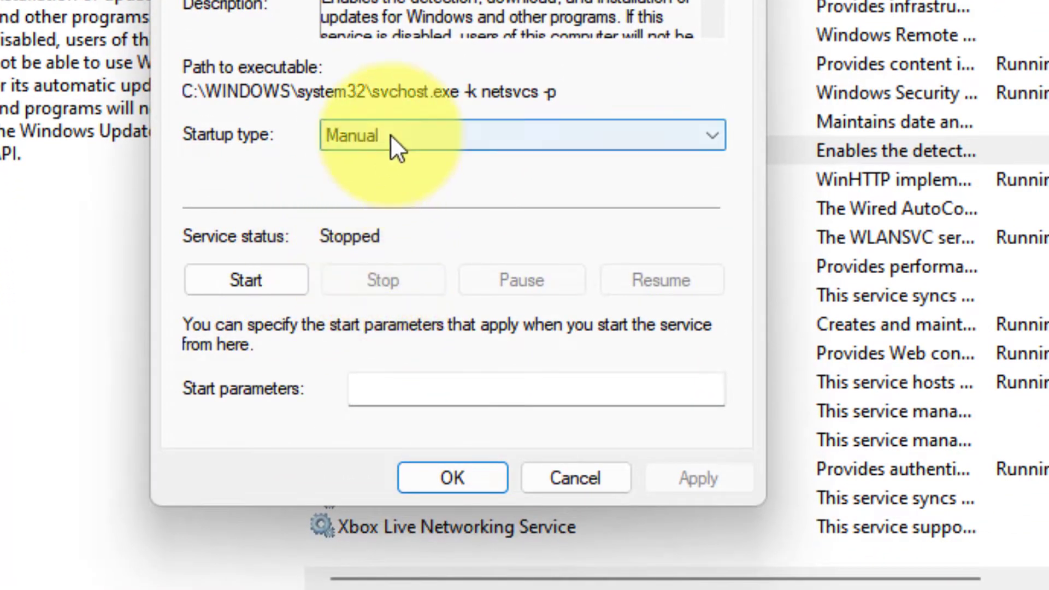
left_click(382, 222)
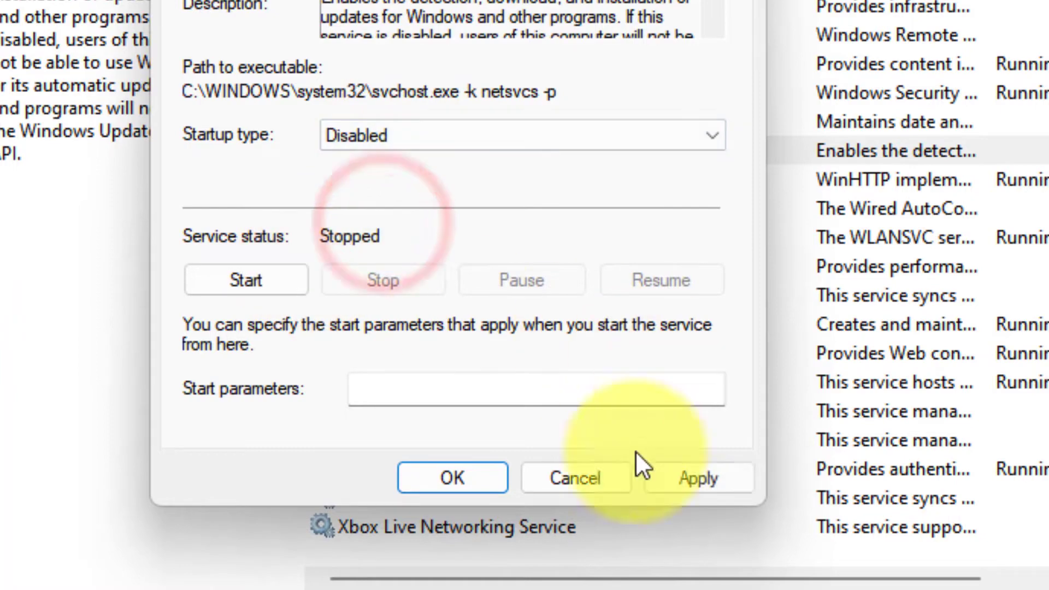
left_click(695, 478)
left_click(449, 483)
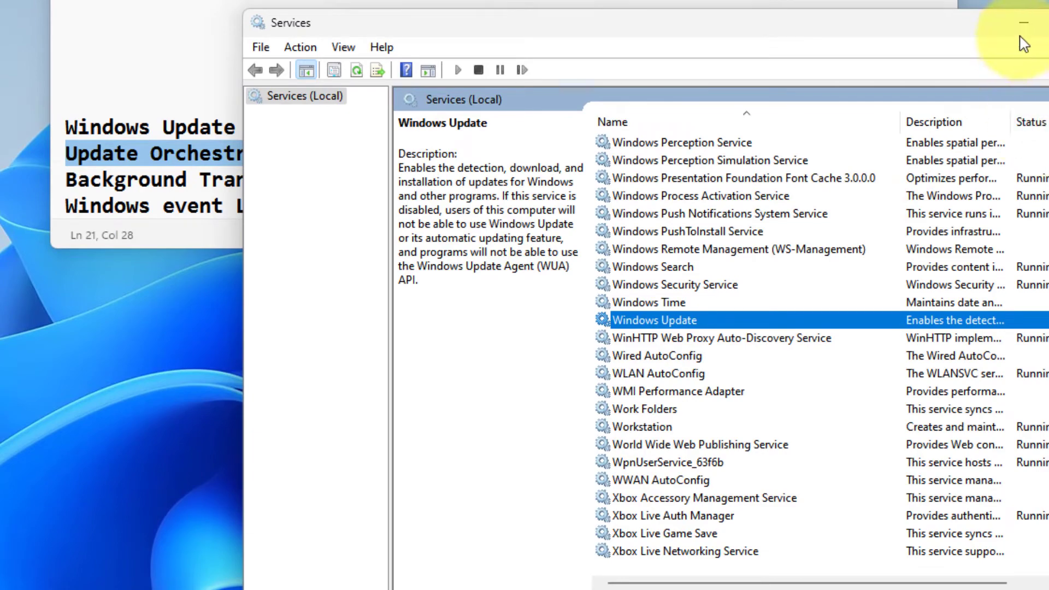
left_click(1022, 26)
key("super+d")
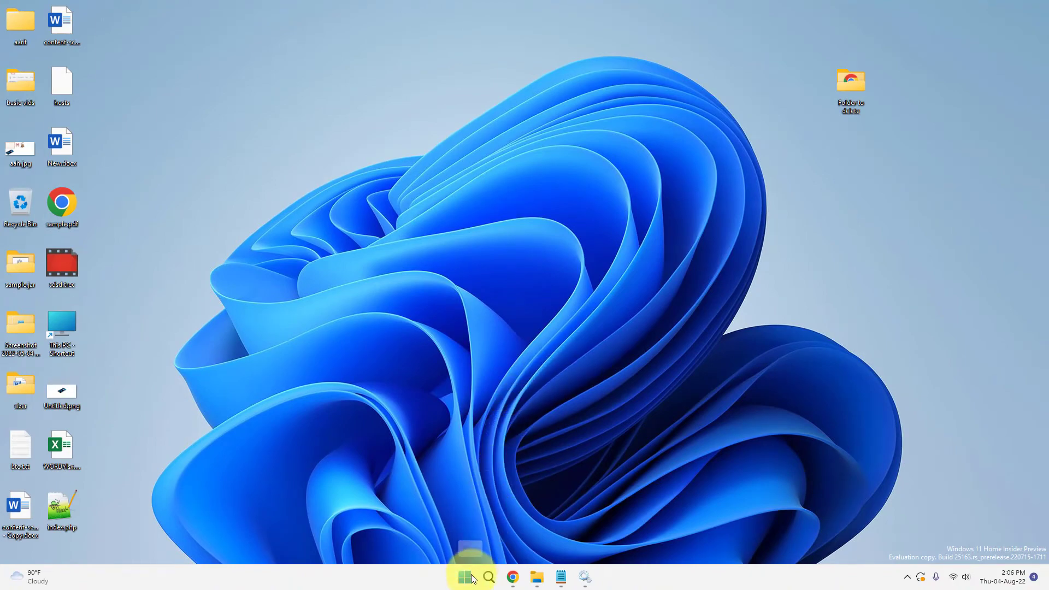
Turn Metered connection on for the New Geecko Wi-Fi network in Settings
left_click(466, 575)
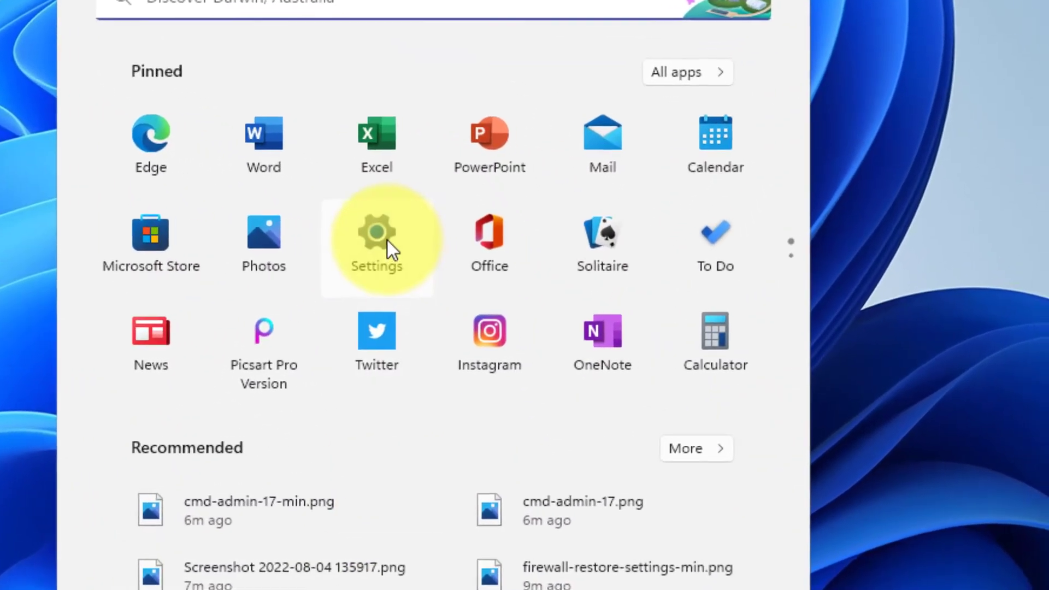
left_click(468, 289)
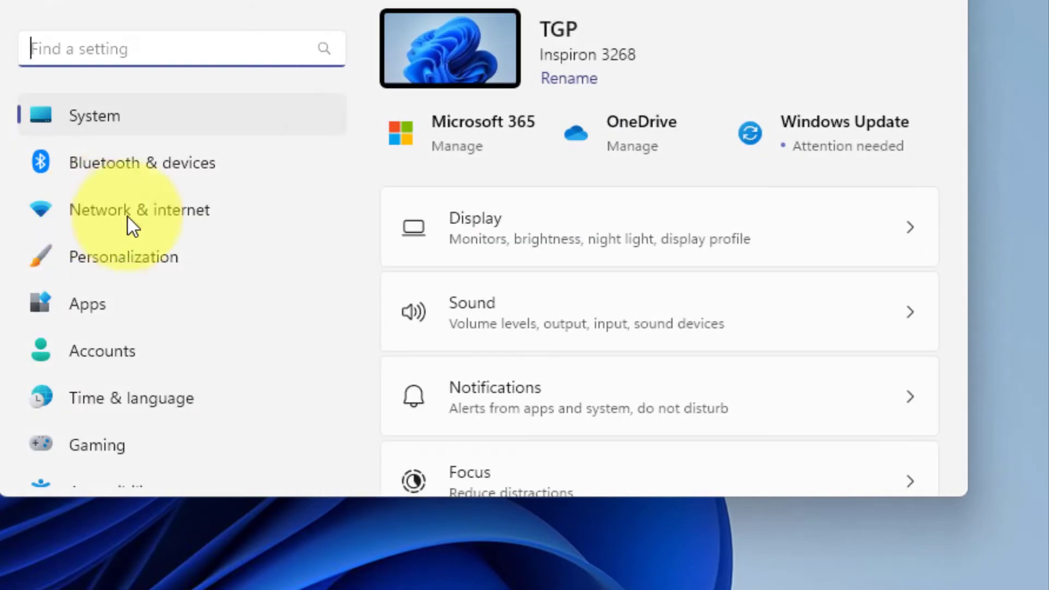
left_click(170, 212)
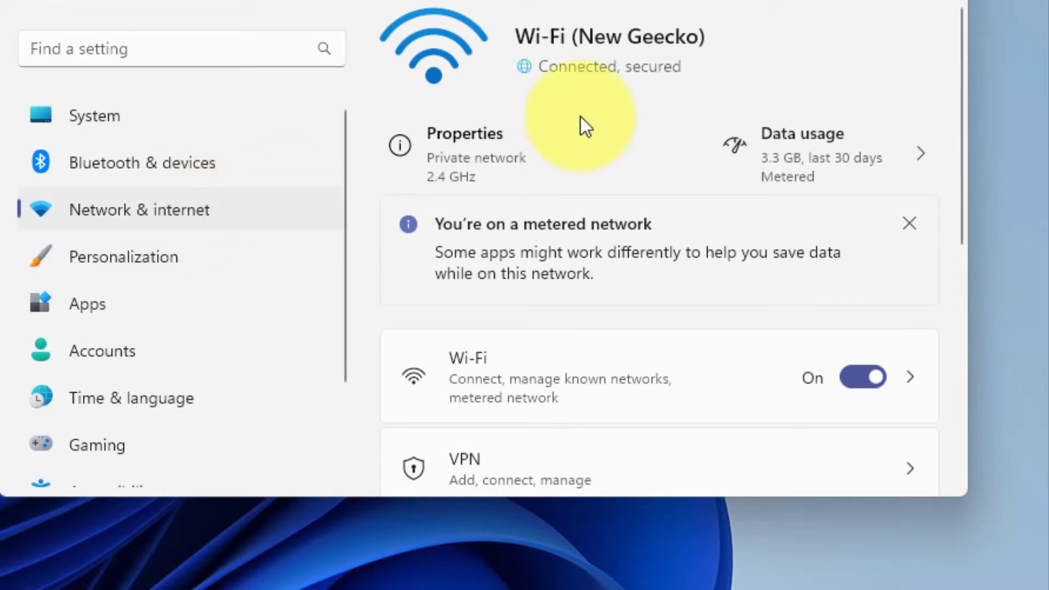
scroll(571, 124, "down", 2)
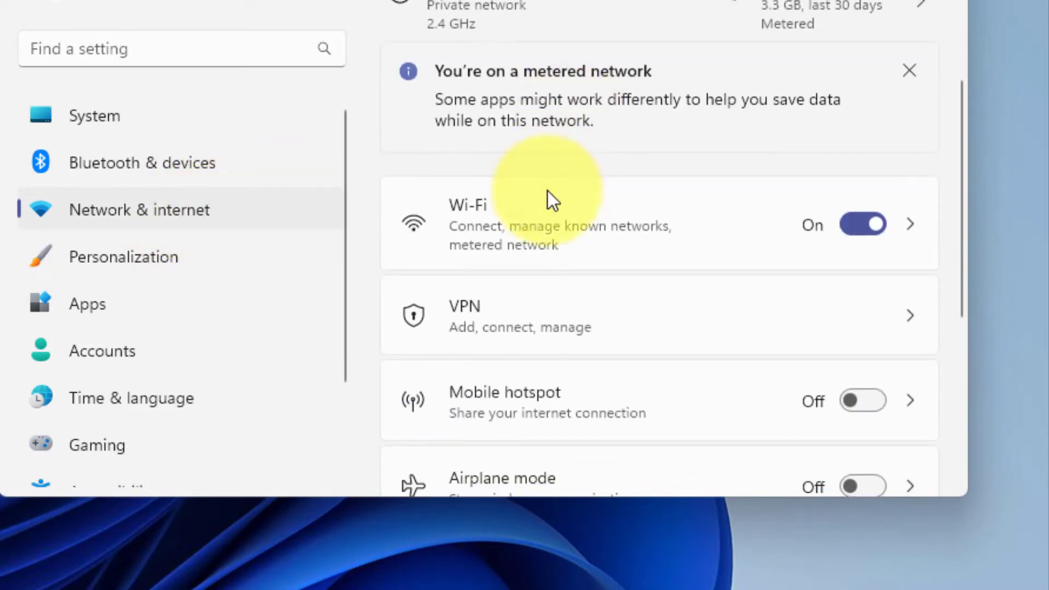
left_click(488, 236)
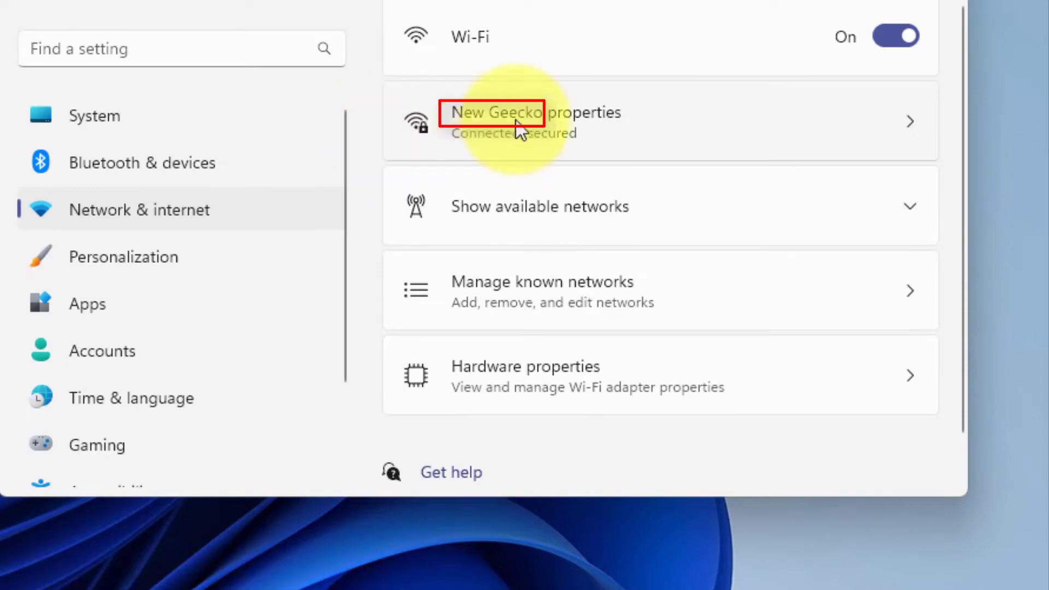
left_click(539, 144)
scroll(545, 174, "down", 5)
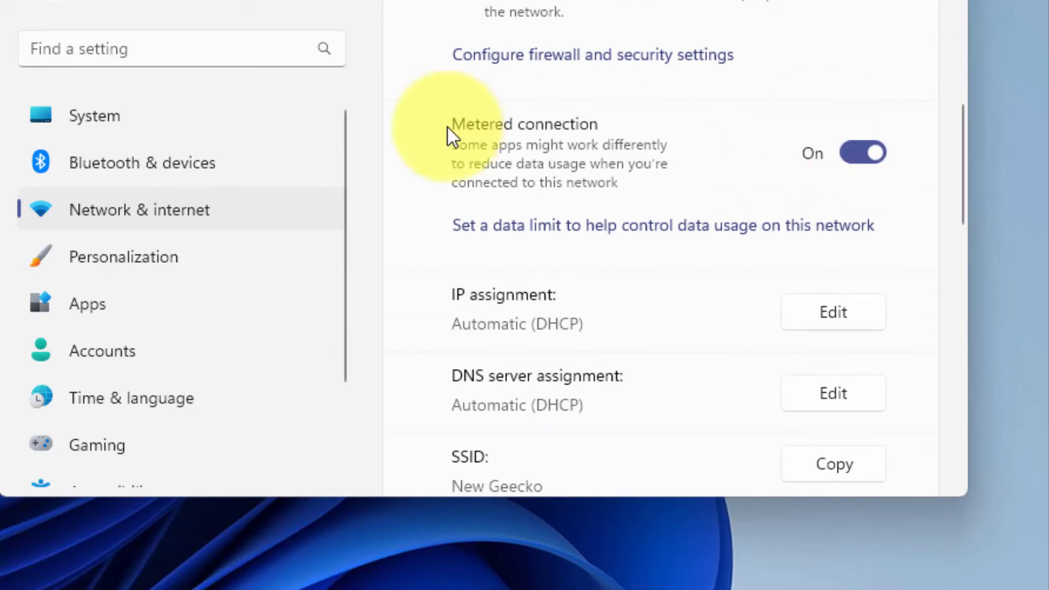
left_click(852, 156)
left_click(875, 156)
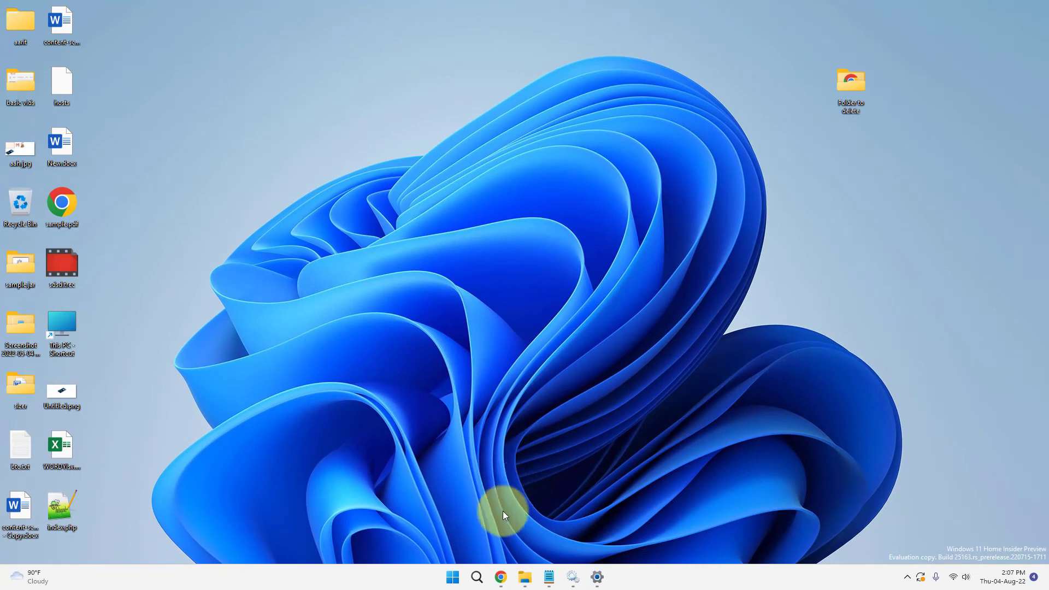
Search Windows for 'windows security', correcting a mistyped word
left_click(477, 577)
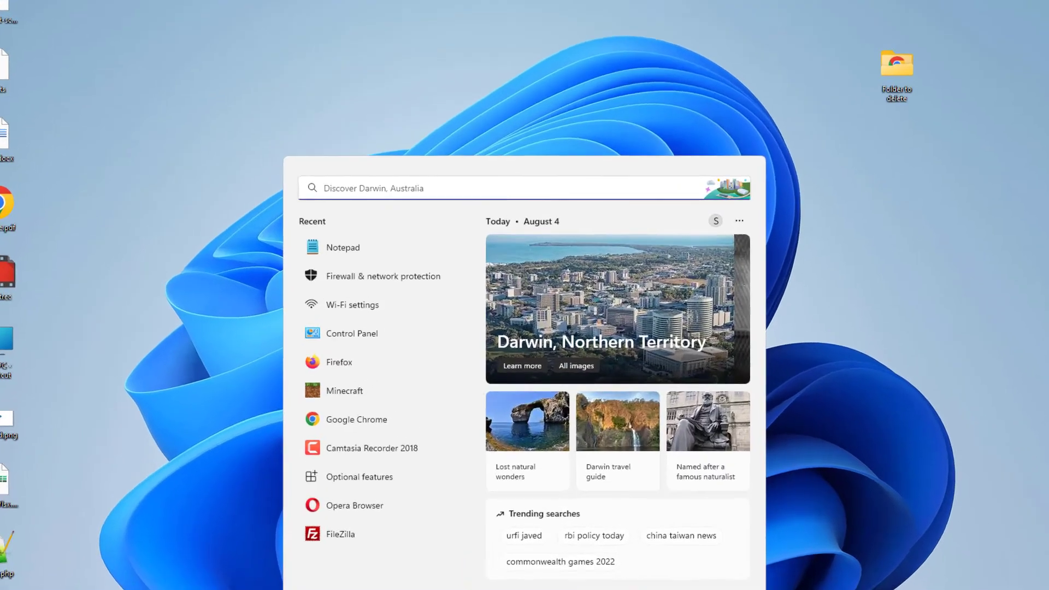
type("windows ")
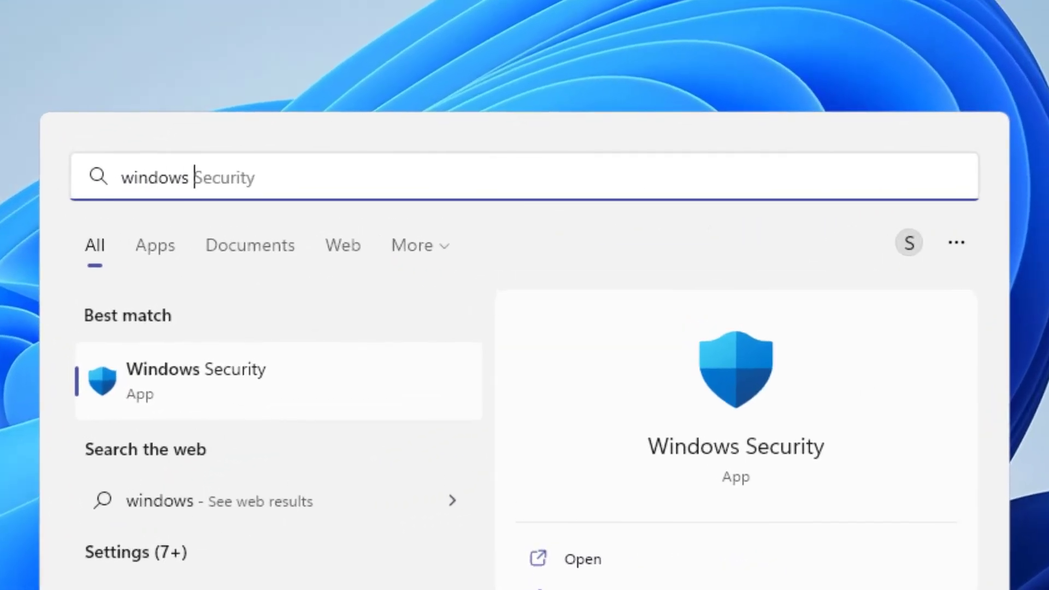
type("and")
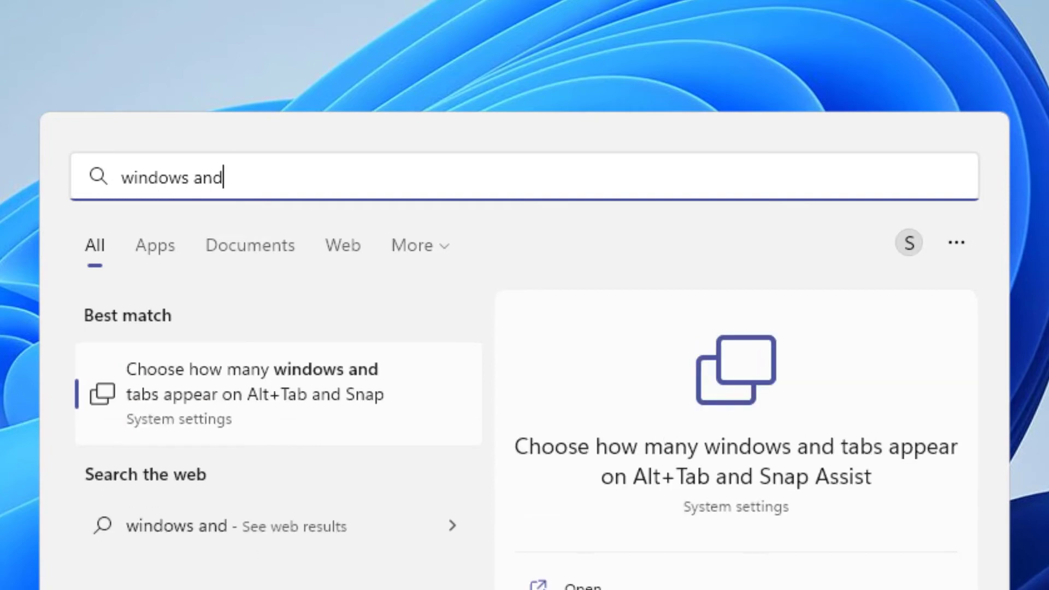
key("BackSpace")
key("BackSpace")
key("BackSpace")
type("security")
Restore firewall defaults under Firewall & network protection, confirm, and close Windows Security
left_click(188, 365)
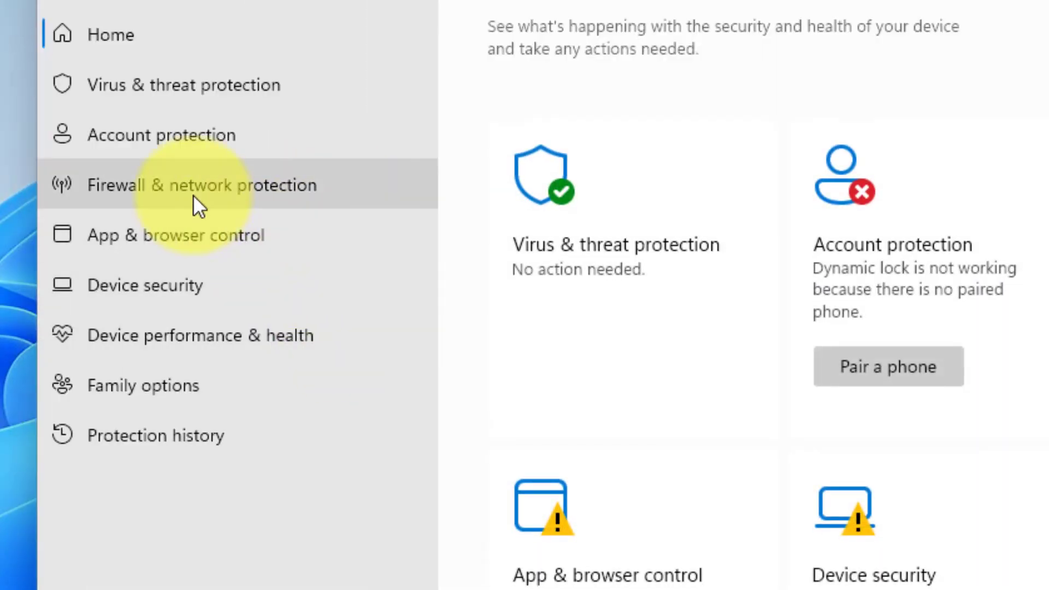
left_click(194, 197)
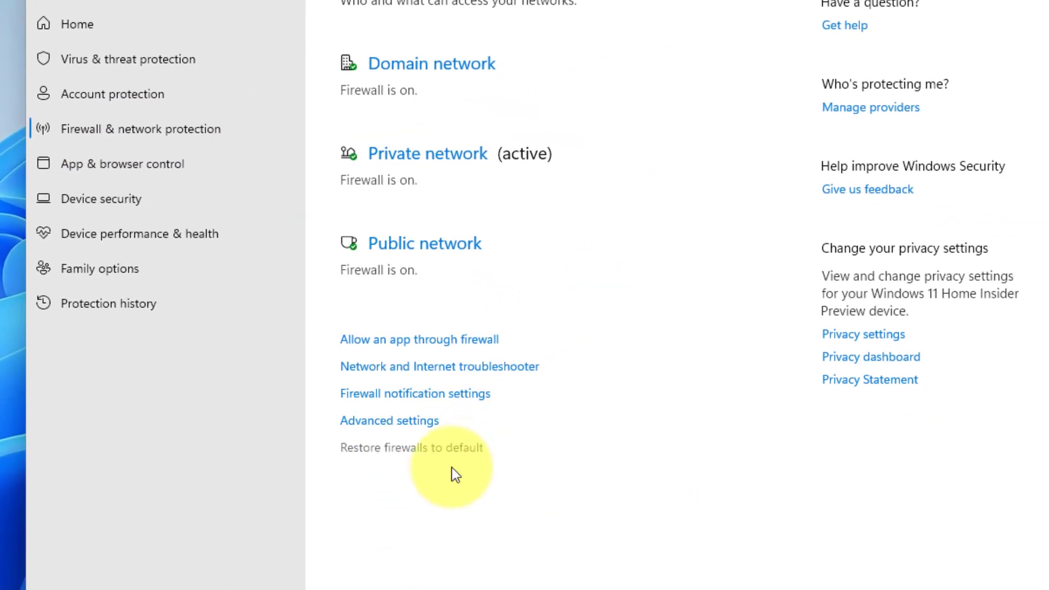
left_click(476, 450)
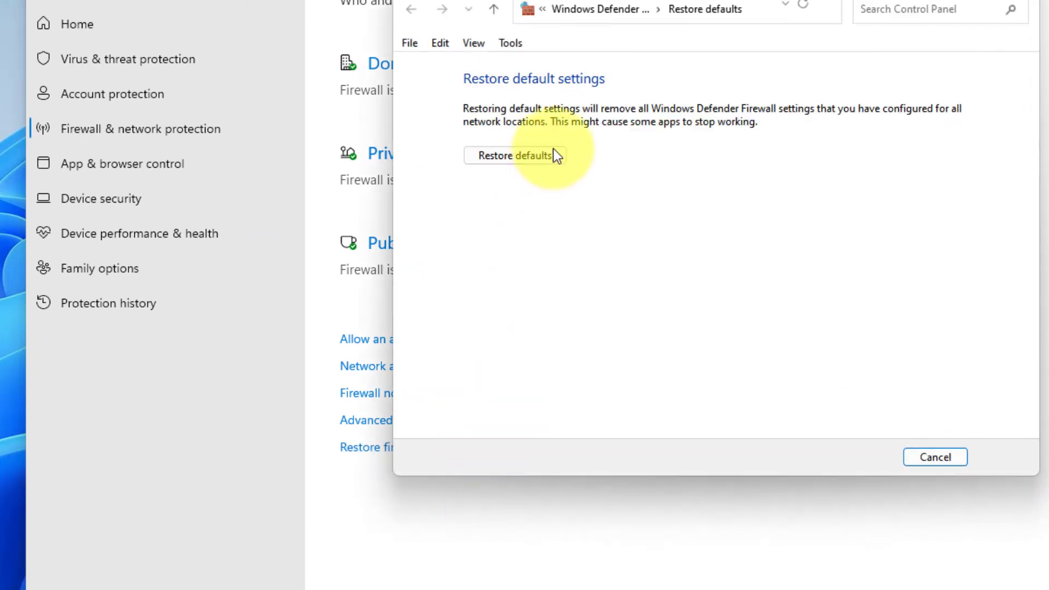
left_click(536, 160)
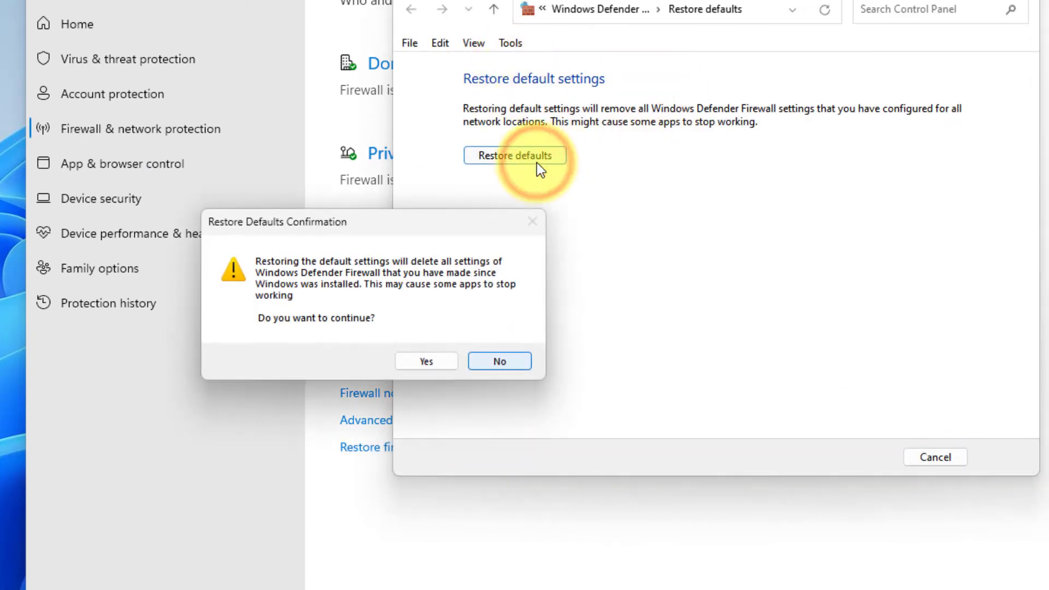
left_click(426, 362)
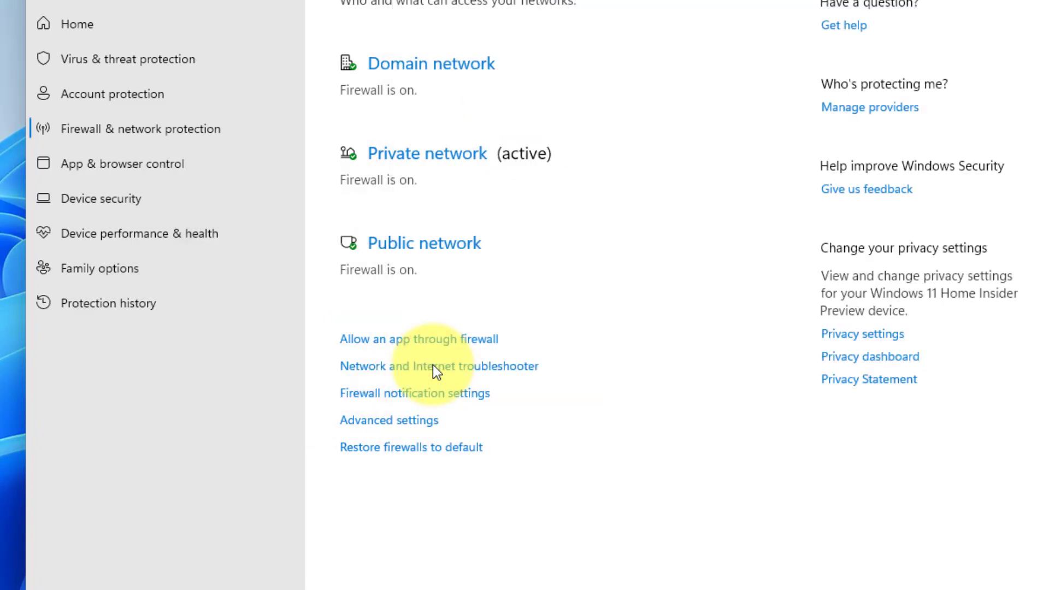
left_click(824, 12)
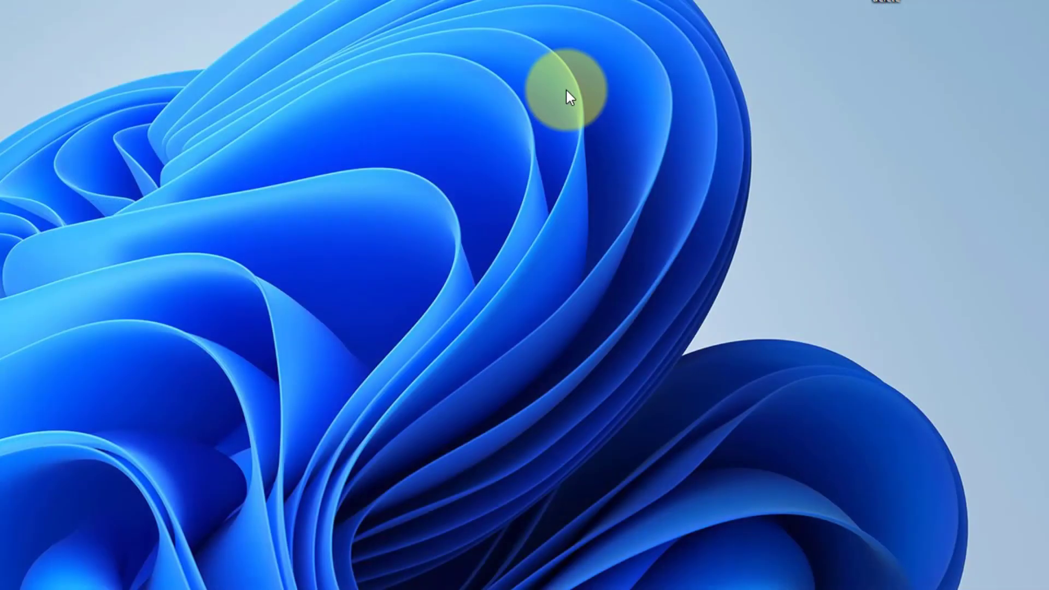